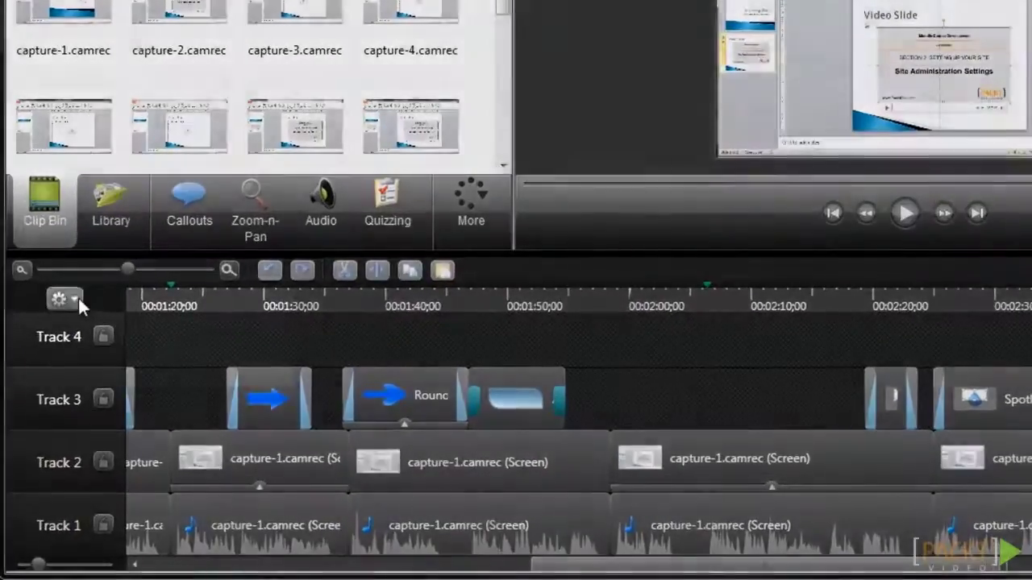
Step: Turn on Quiz view for the timeline and move the playhead to about 0:02:12
left_click(59, 357)
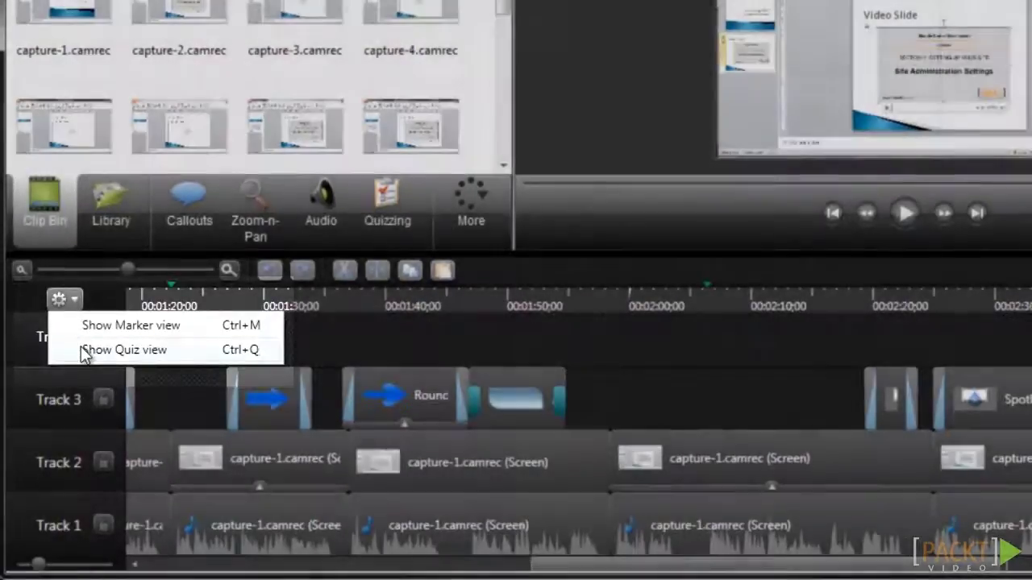
left_click(84, 352)
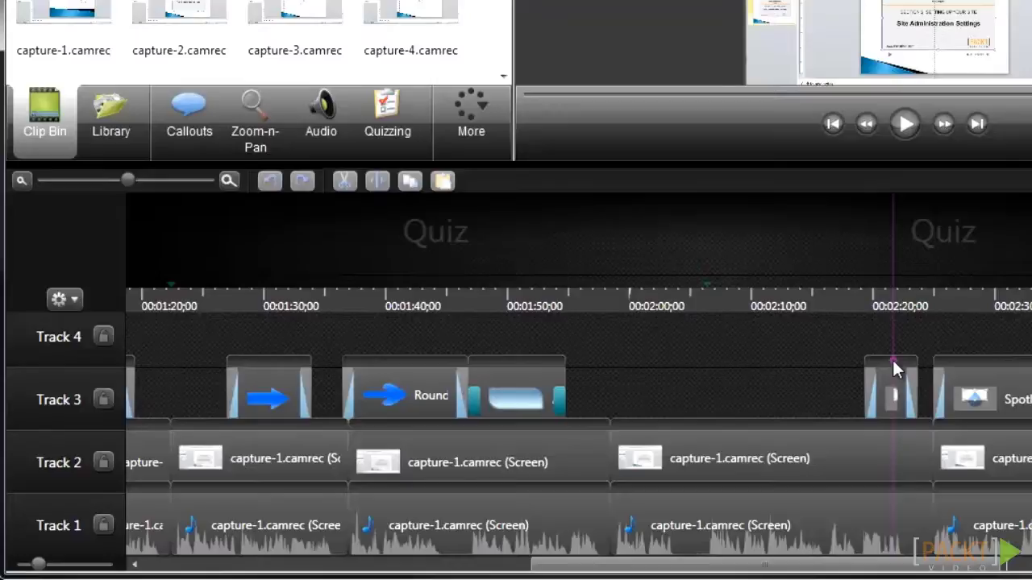
mouse_move(893, 360)
left_mouse_down()
mouse_move(872, 361)
mouse_move(885, 361)
left_mouse_up()
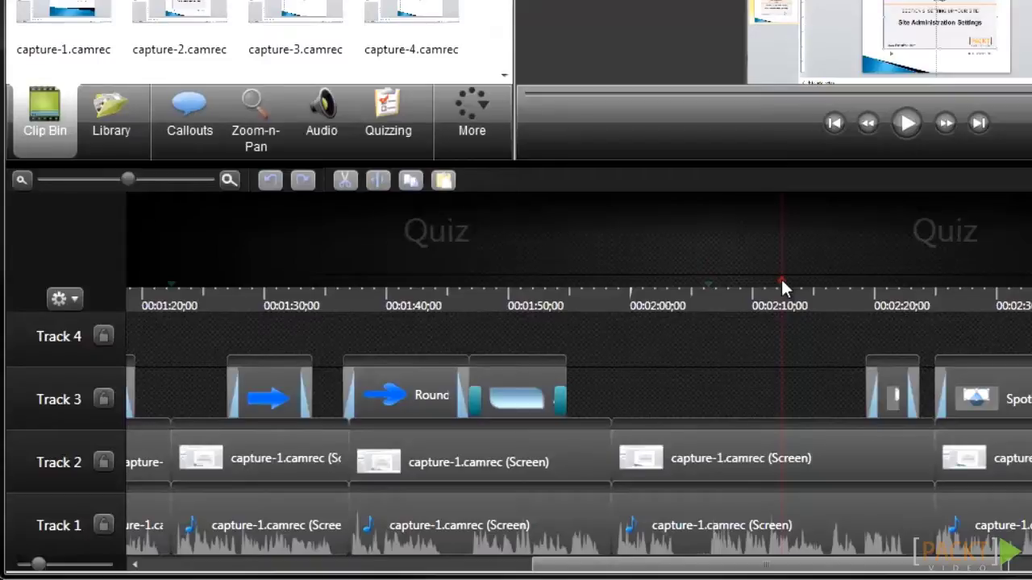
Step: Add a quiz marker at the playhead with Ctrl+Q and name it 'Camtasia Quiz'
key("ctrl+q")
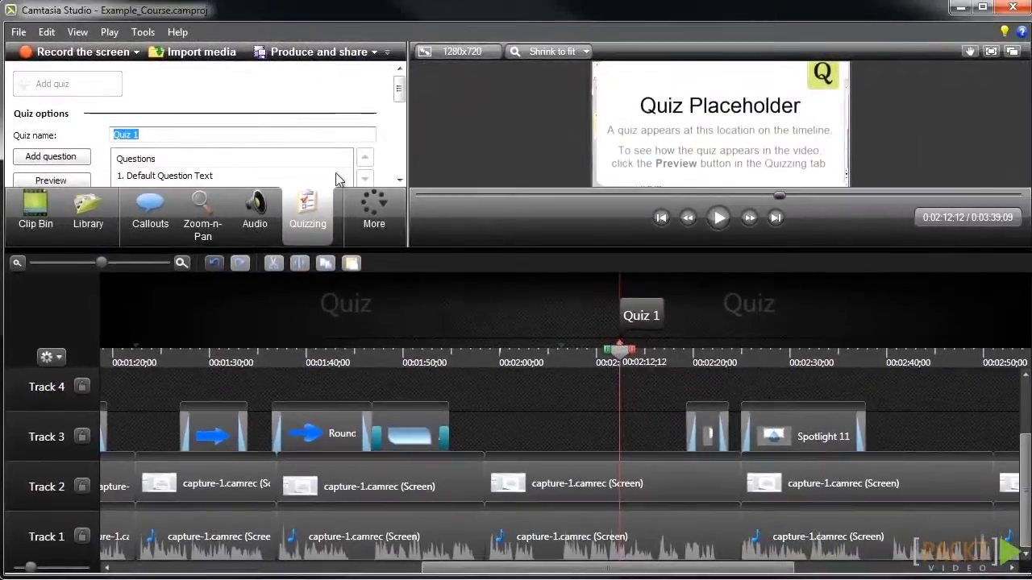
left_click_drag(467, 269, 472, 338)
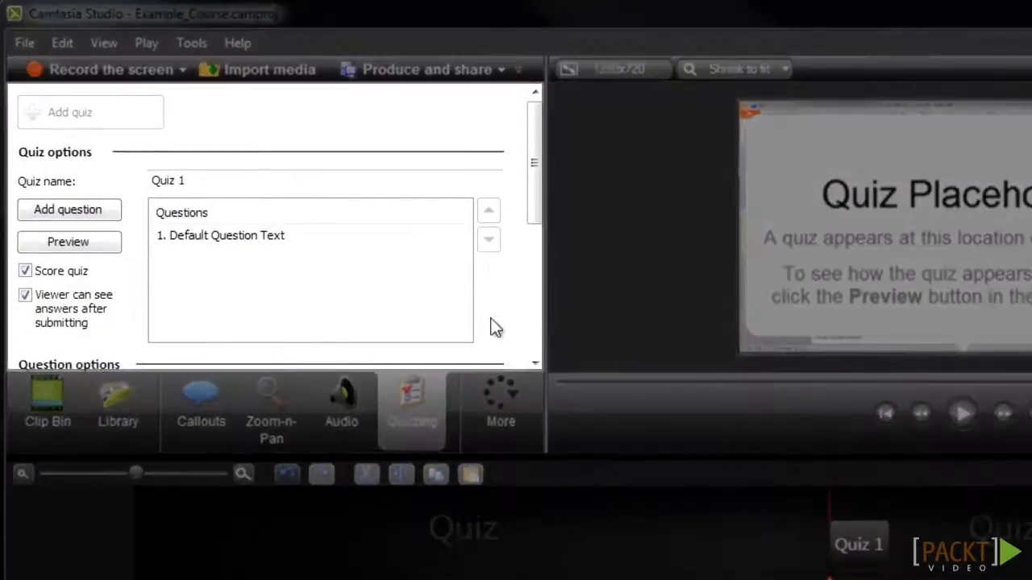
left_click_drag(235, 179, 60, 169)
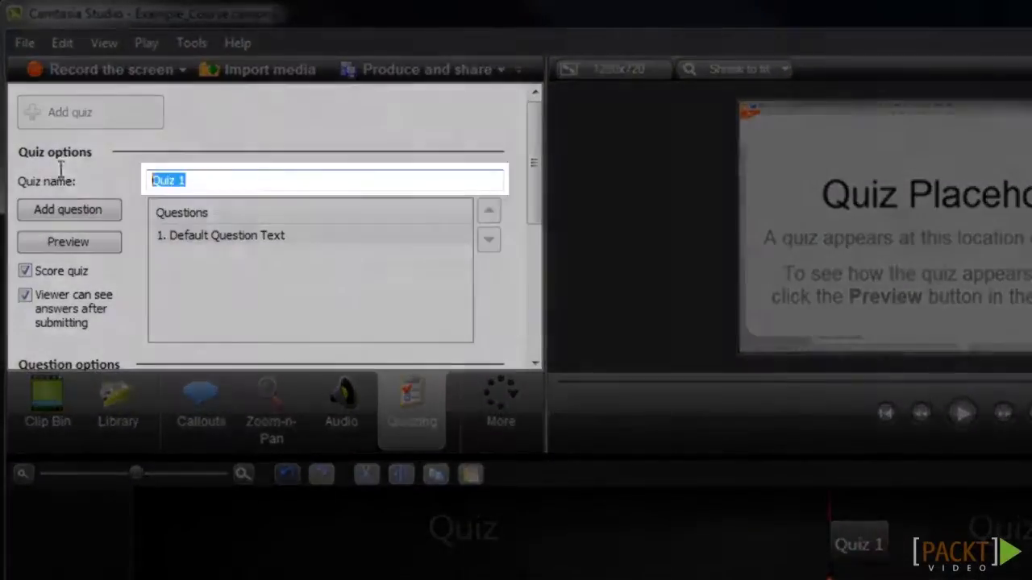
type("Camtasia Q")
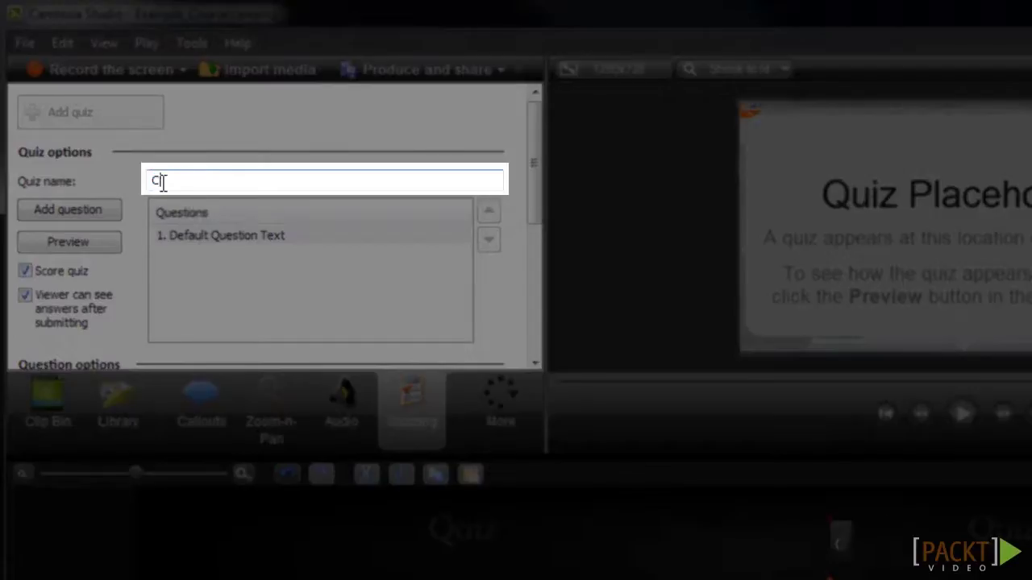
type("uiz")
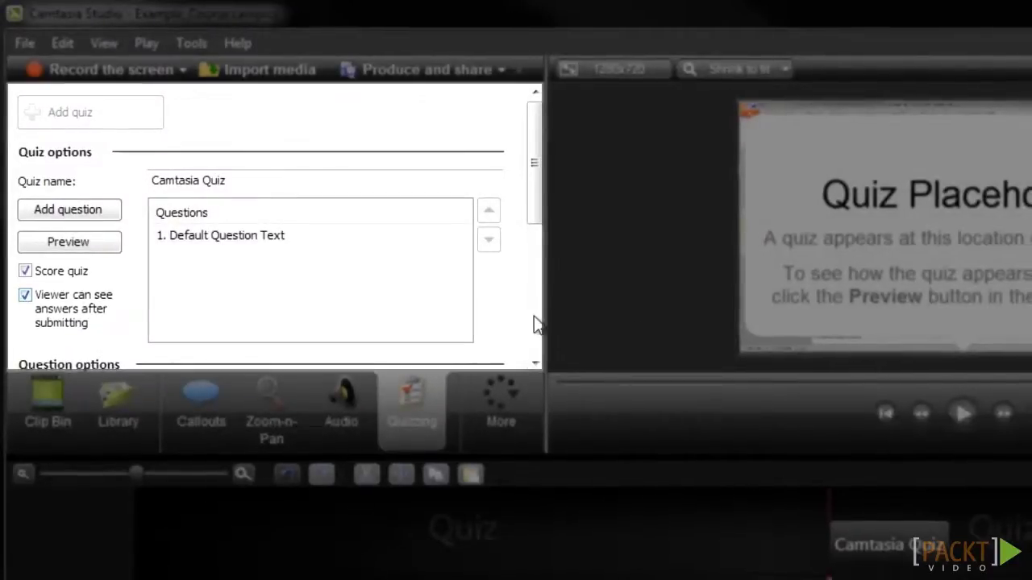
left_click_drag(530, 221, 520, 338)
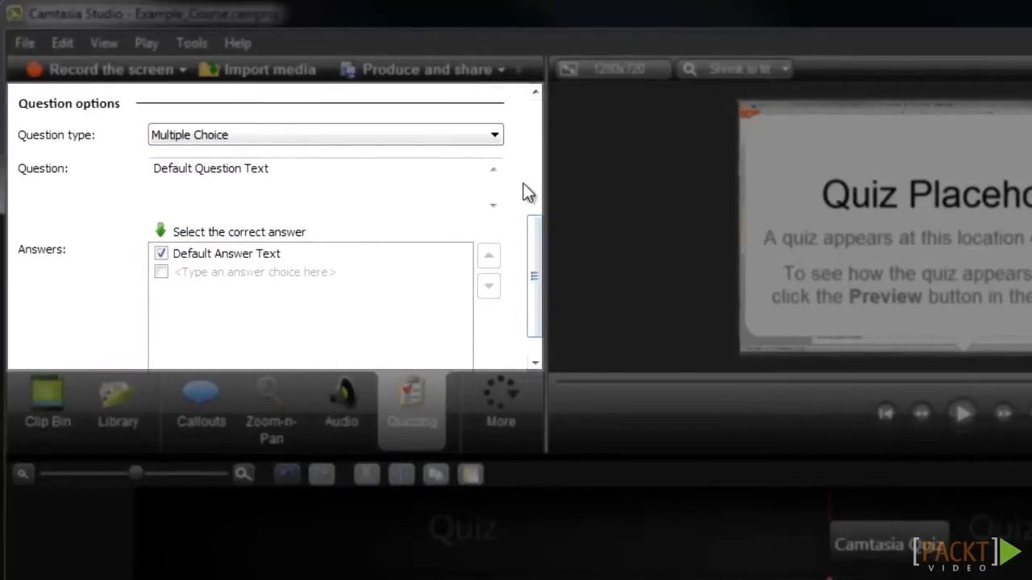
Step: Keep the question type as Multiple Choice and set the question text to 'Type Question Here'
left_click(495, 139)
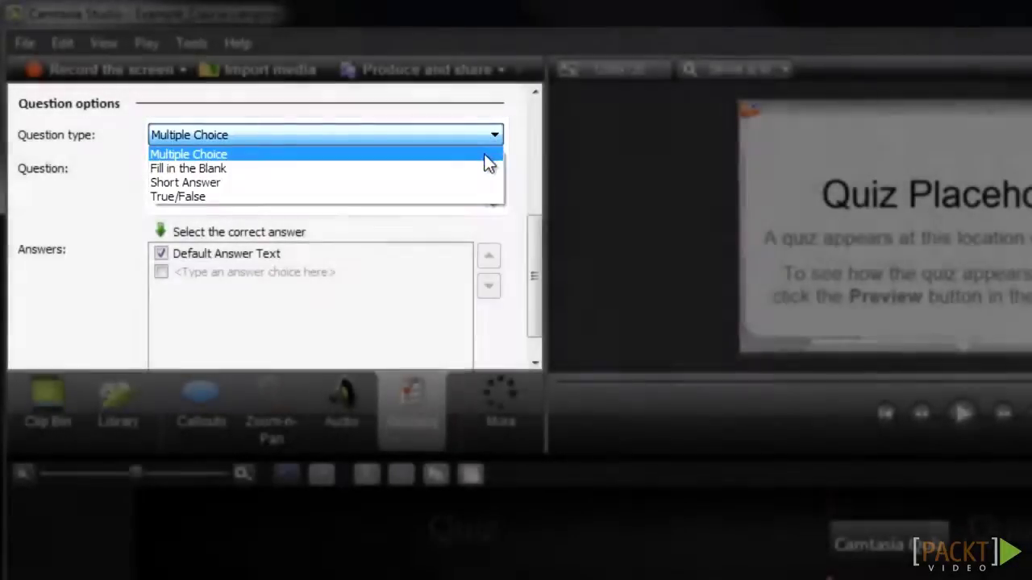
left_click(489, 156)
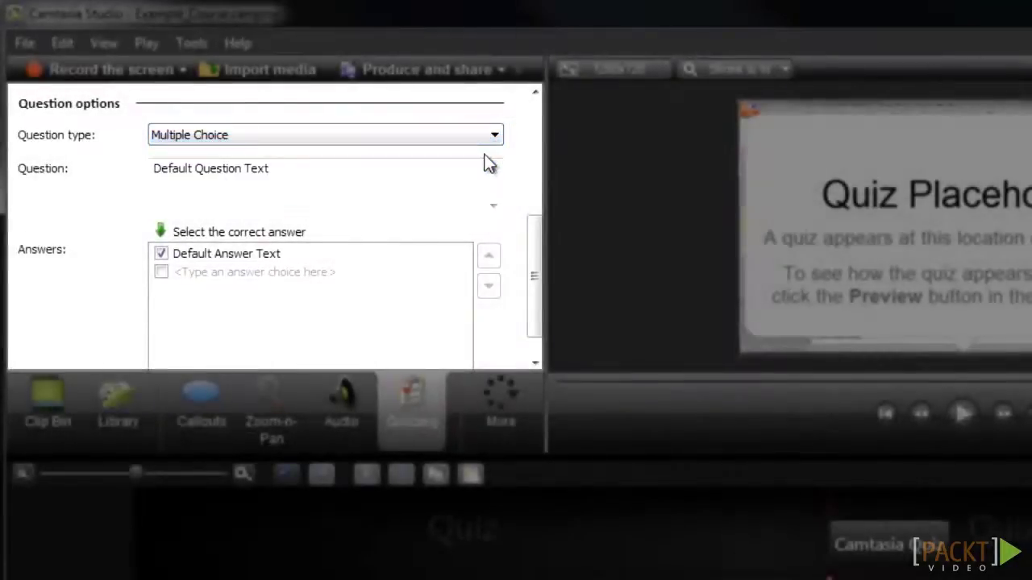
left_click_drag(153, 170, 359, 187)
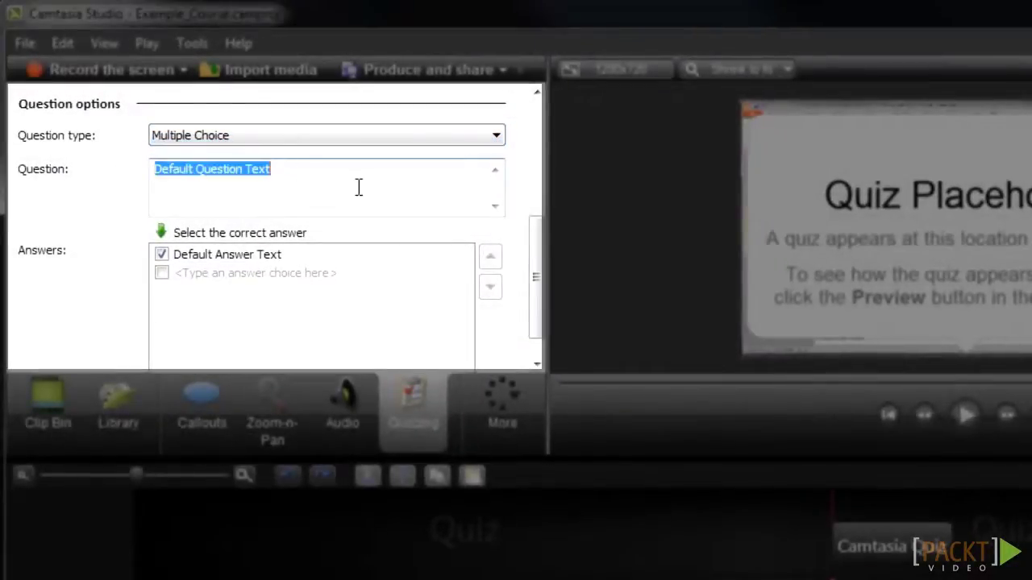
type("Type")
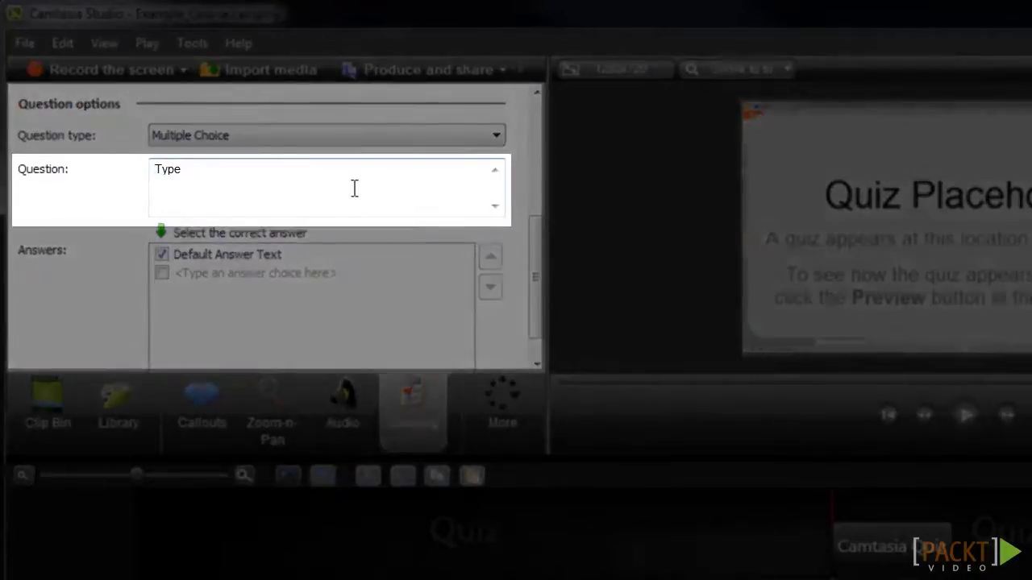
type(" Question Here")
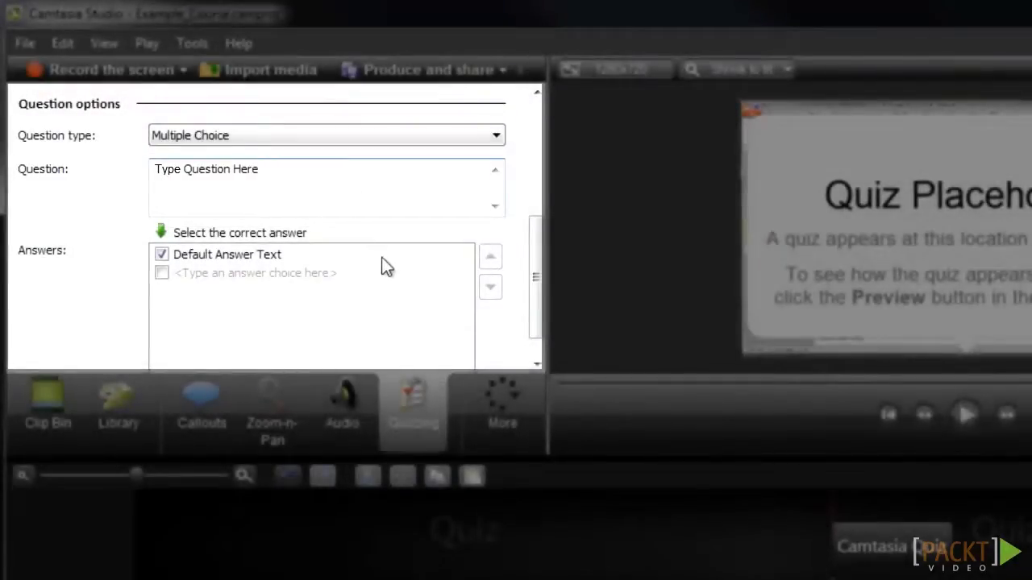
Step: Rename the default answer to 'Correct Answer' and add two 'Wrong Answer' choices below it
left_click_drag(534, 277, 548, 296)
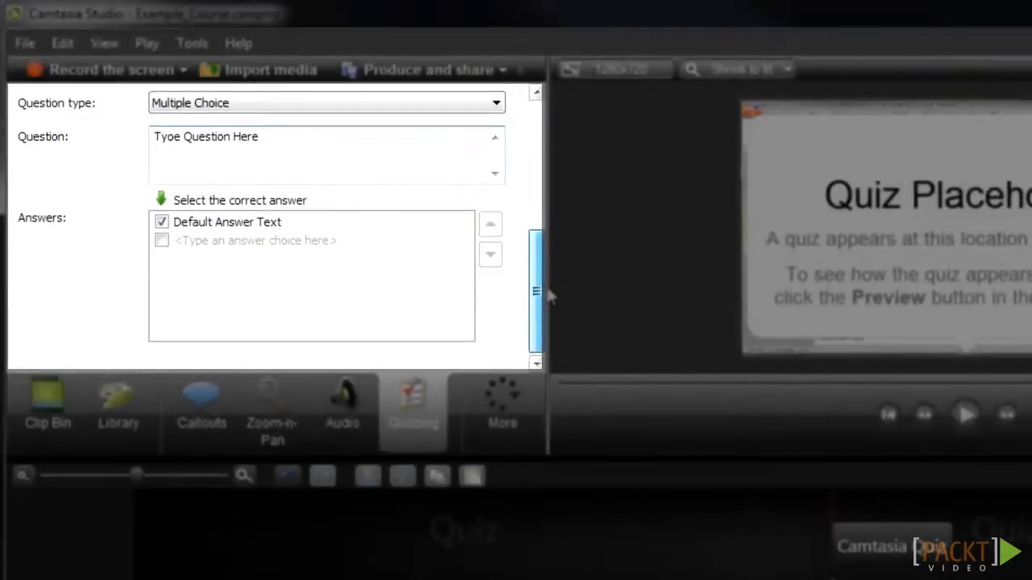
left_click(239, 224)
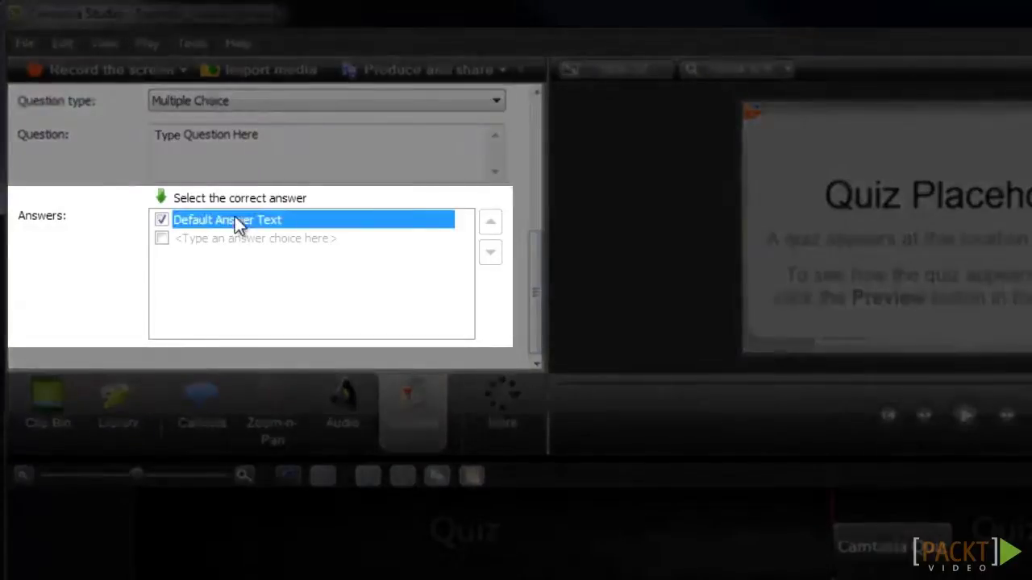
type("Correct An")
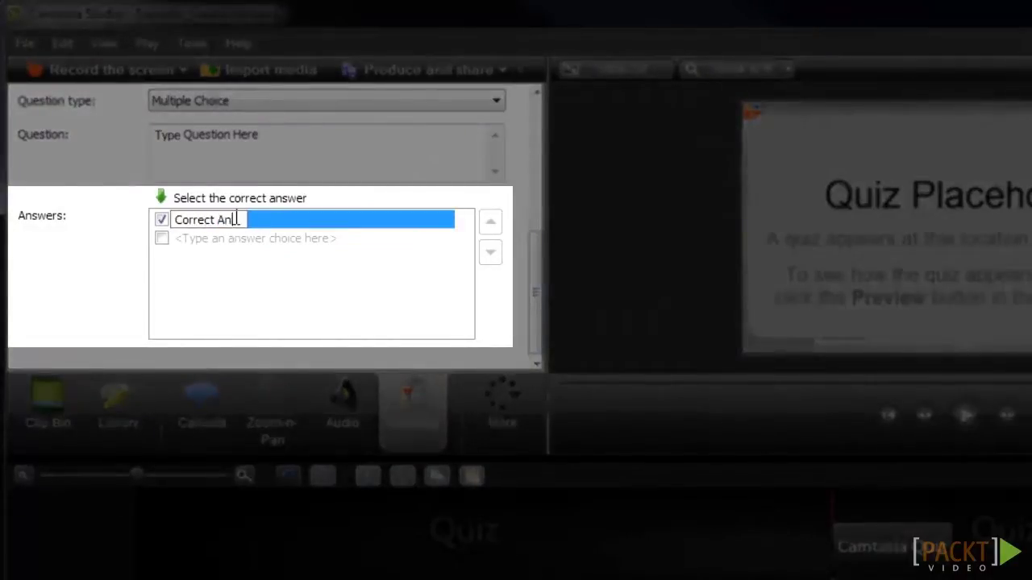
type("swer")
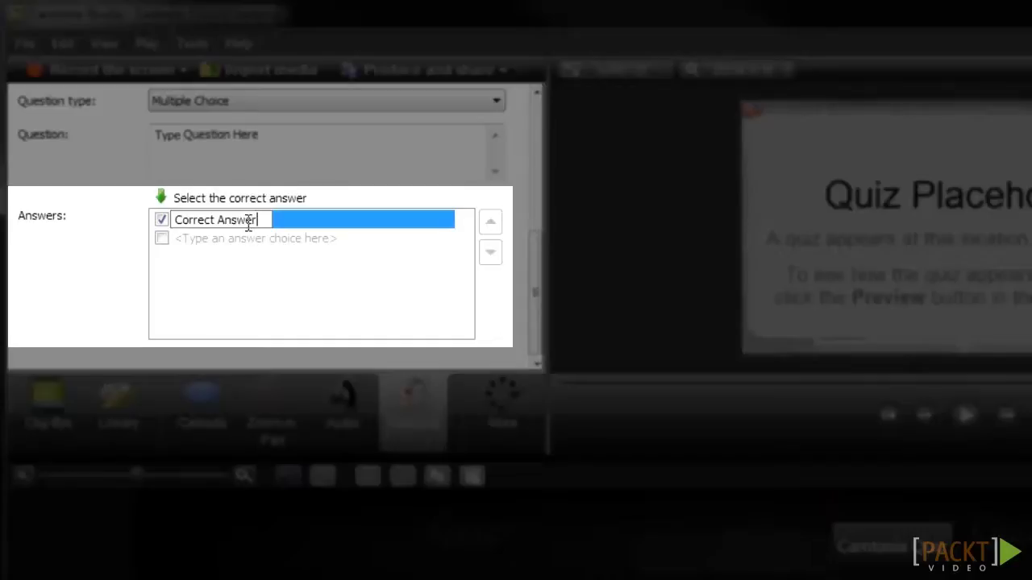
left_click(248, 242)
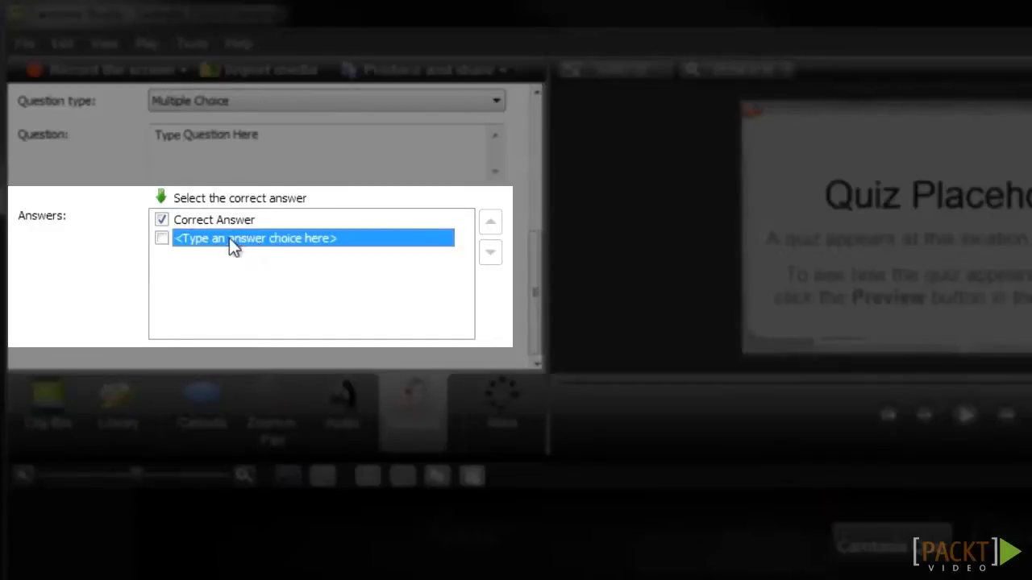
left_click(230, 241)
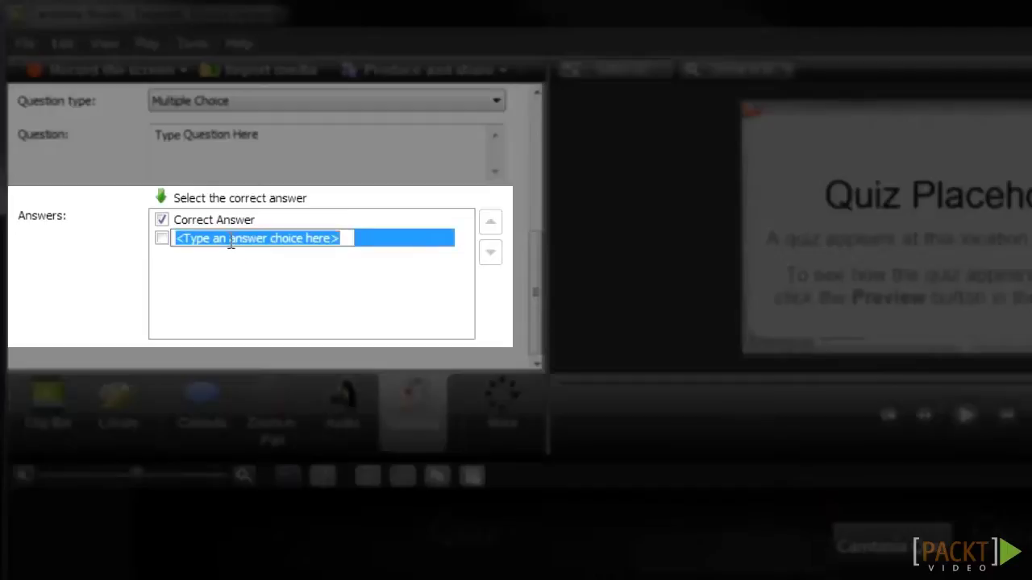
type("Wrong Ans")
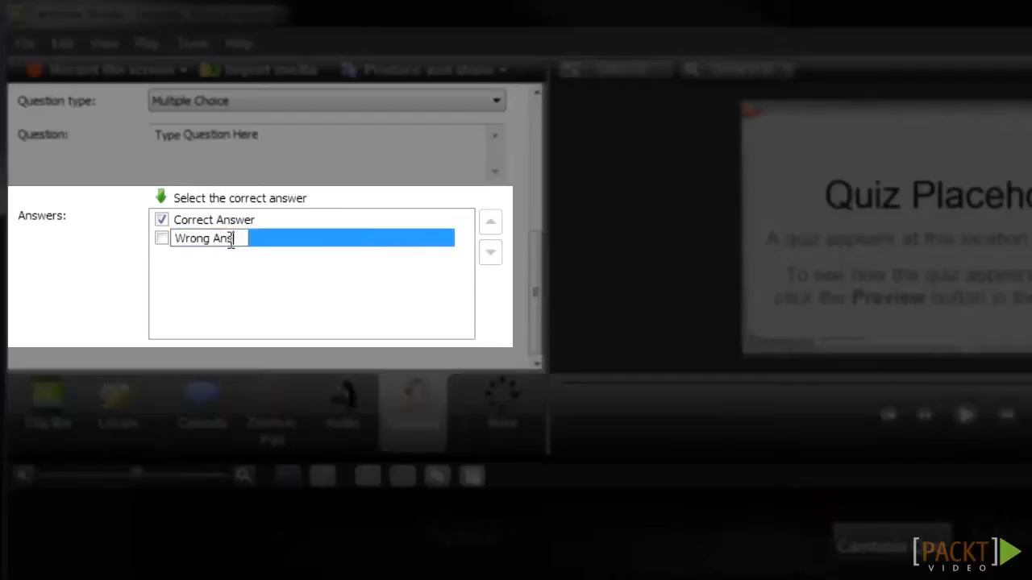
type("wer")
key("Return")
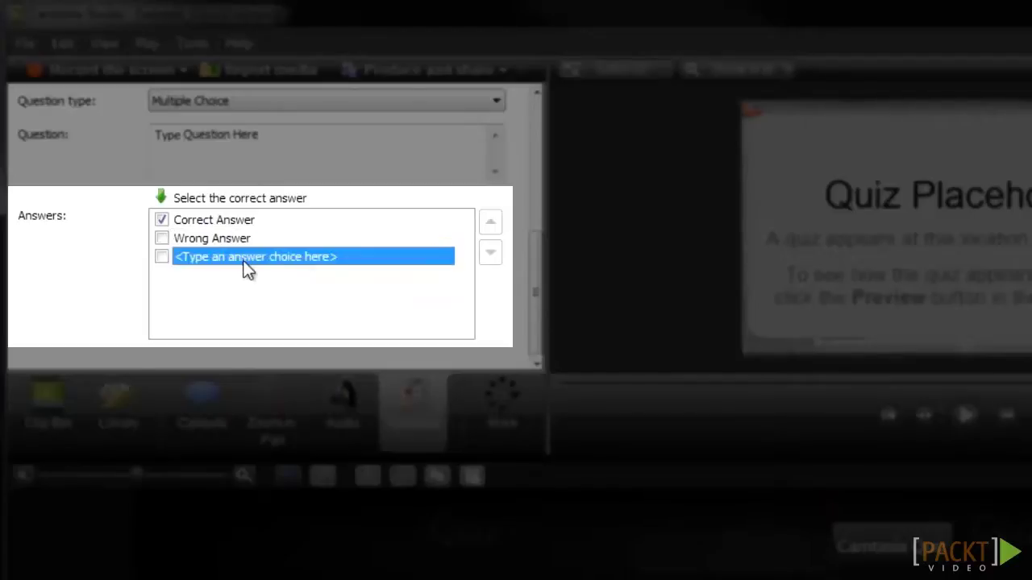
left_click(241, 259)
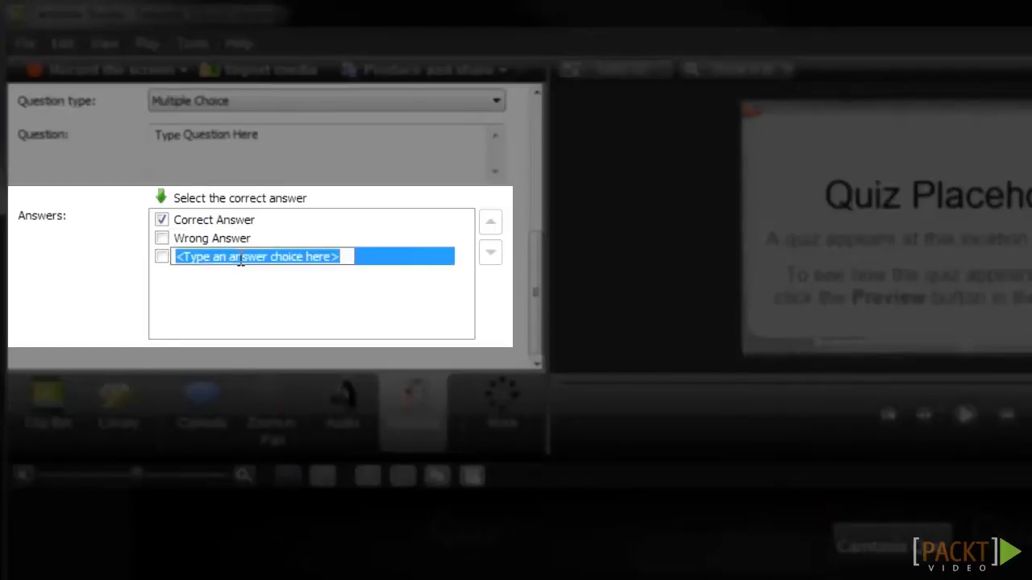
type("Wrong Answ")
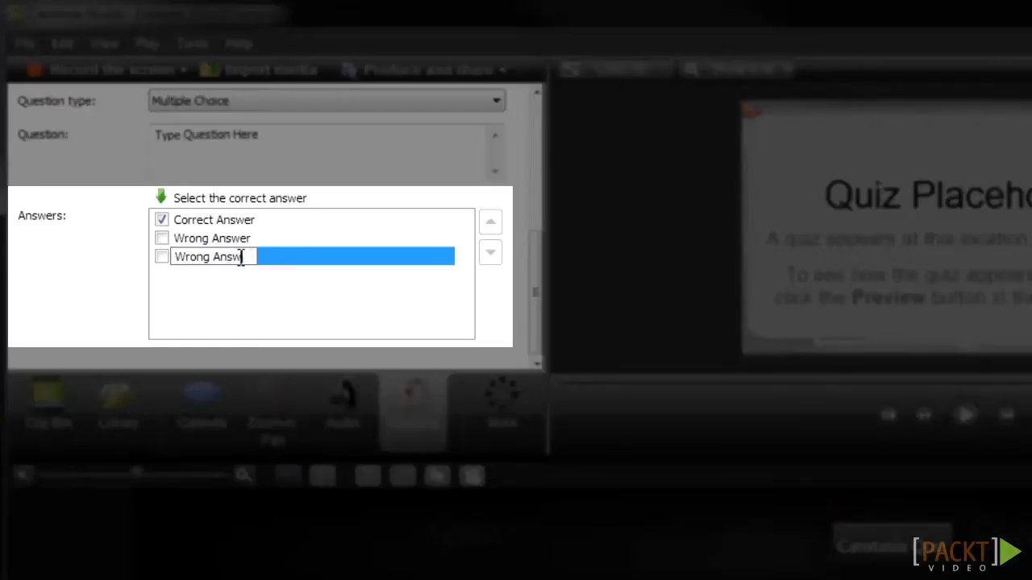
type("er")
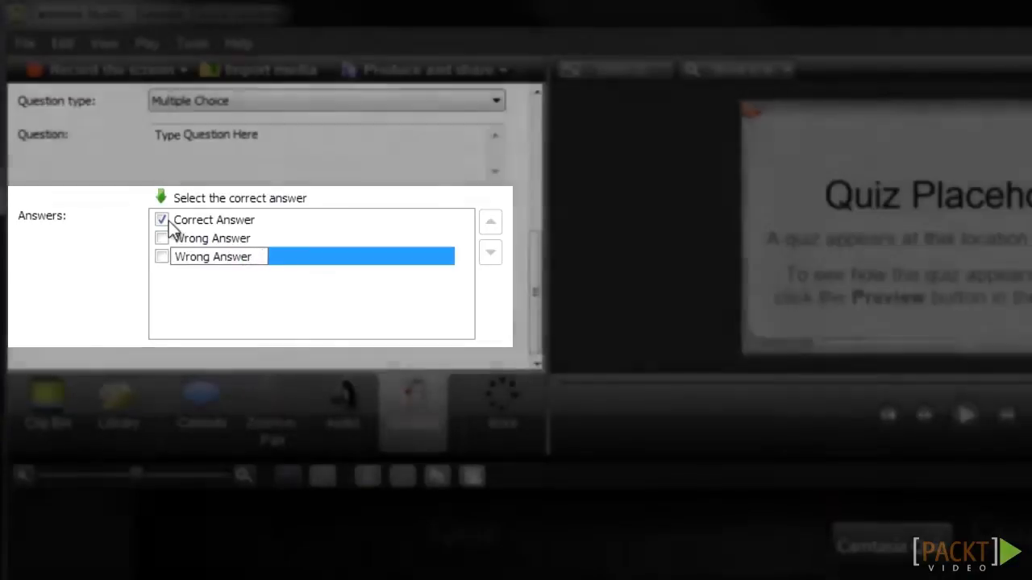
key("Return")
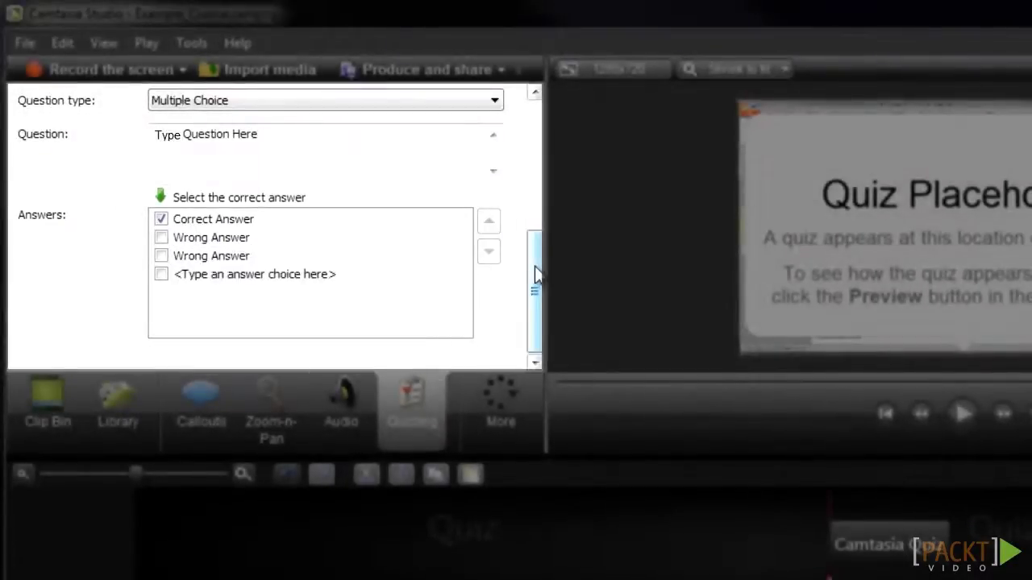
Step: Scroll the Quizzing panel back up to the Camtasia Quiz options and its single question
left_click_drag(536, 274, 569, 166)
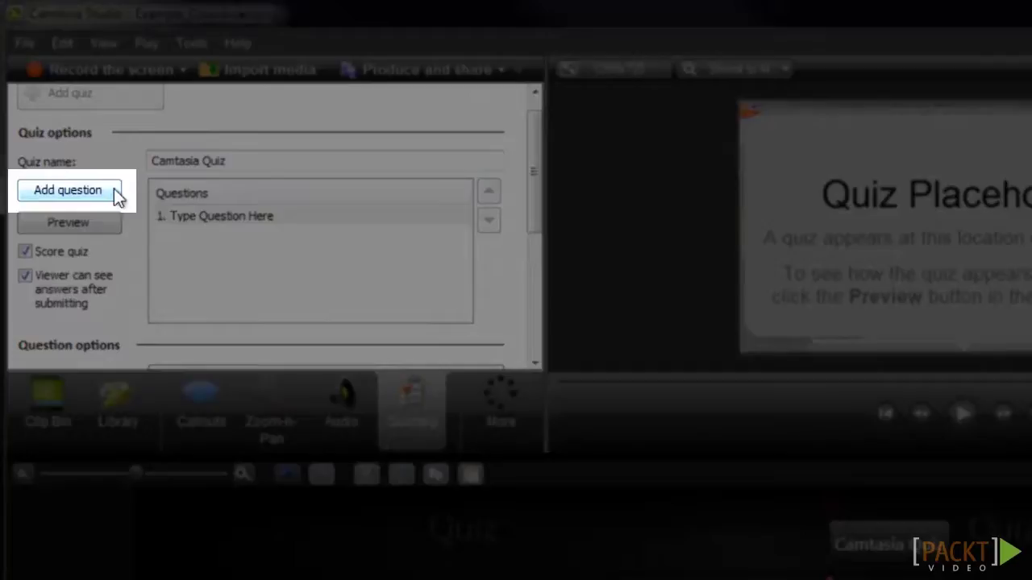
scroll(167, 257, "up", 1)
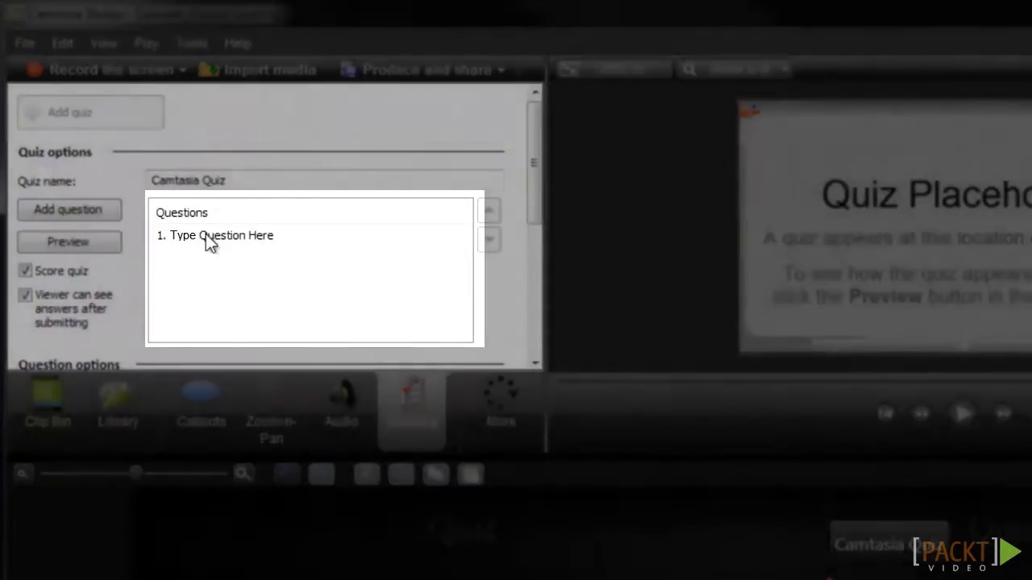
left_click(256, 245)
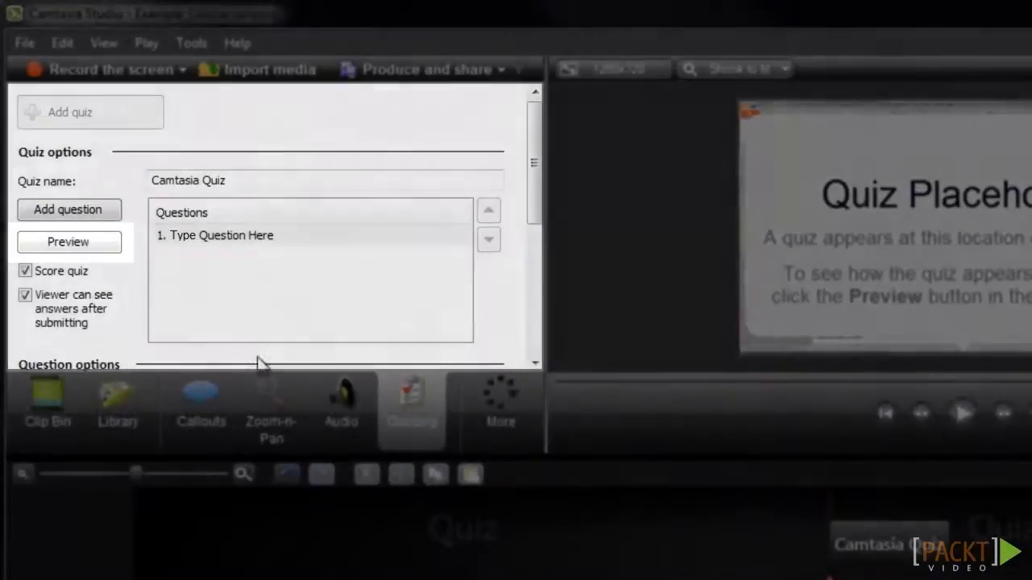